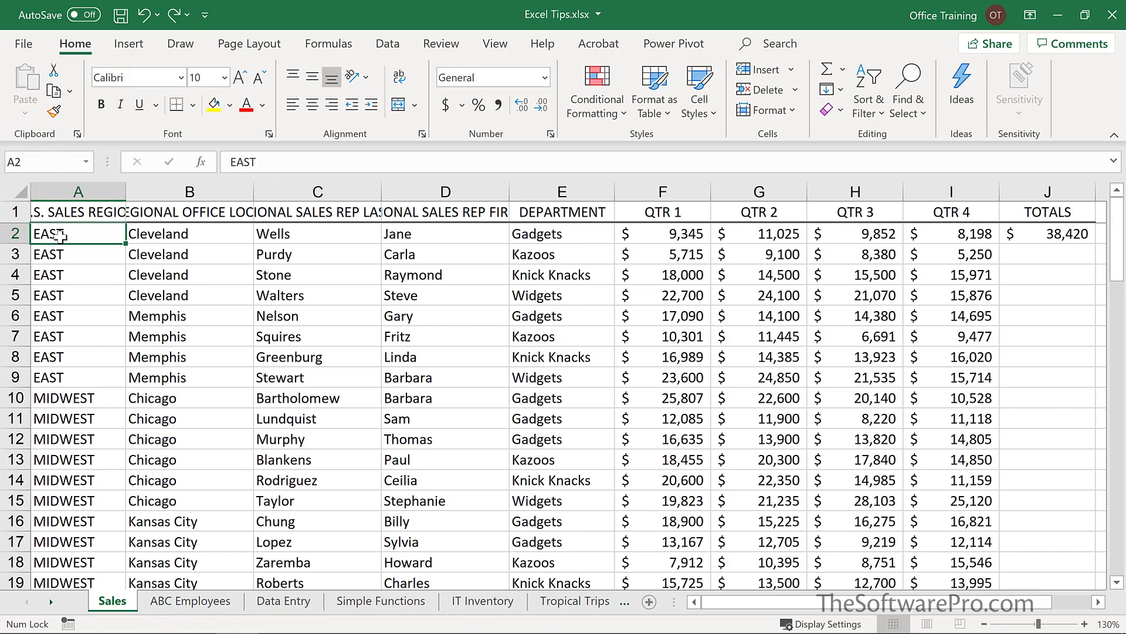
Step: Select the sales data from A2 down past row 19, clear it, then switch to Tropical Trips
left_click_drag(60, 235, 657, 581)
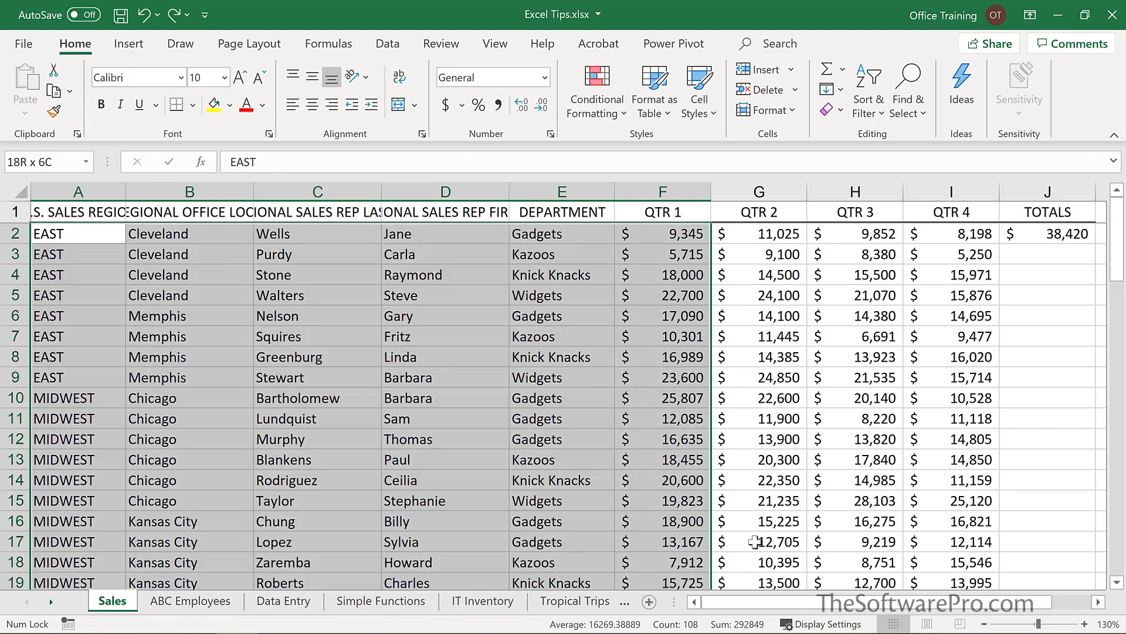
left_click_drag(755, 541, 607, 460)
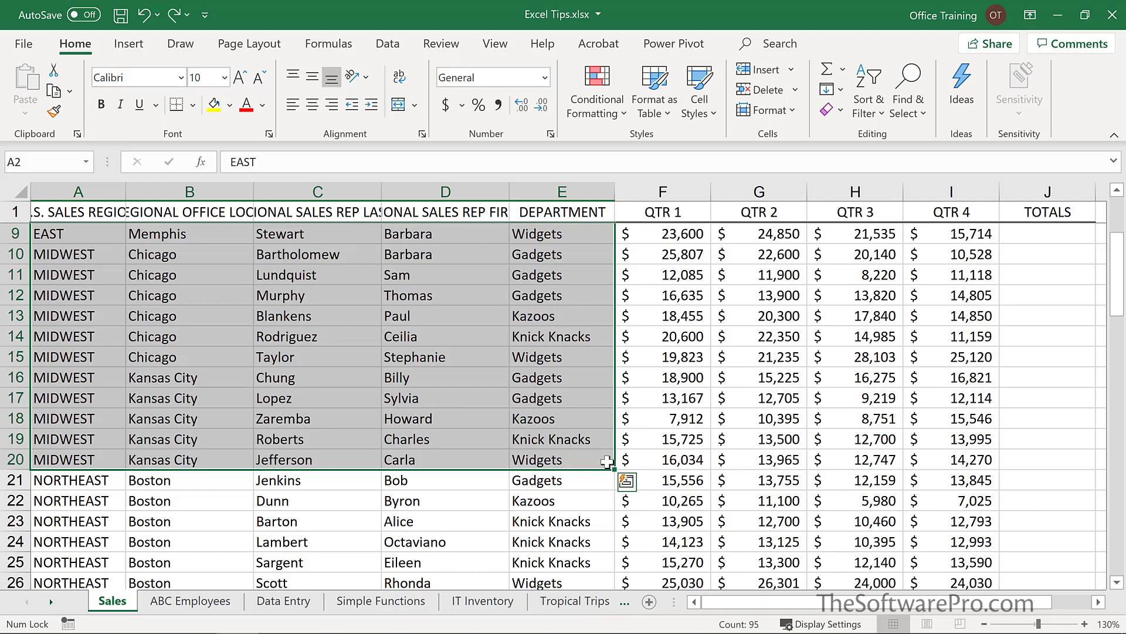
key("ctrl+Home")
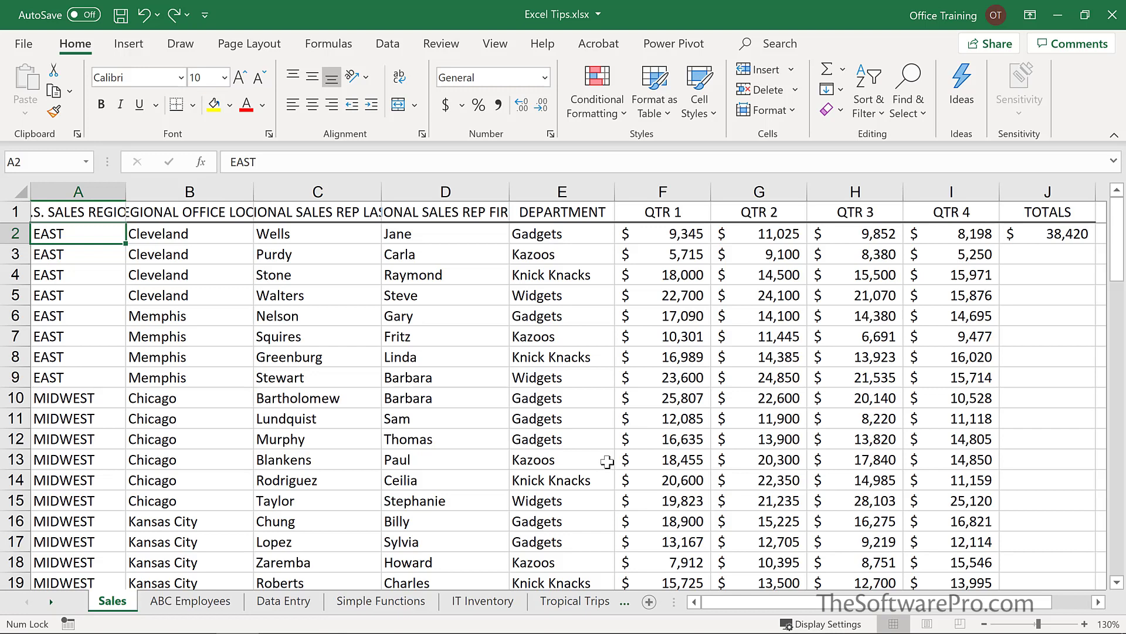
left_click(551, 602)
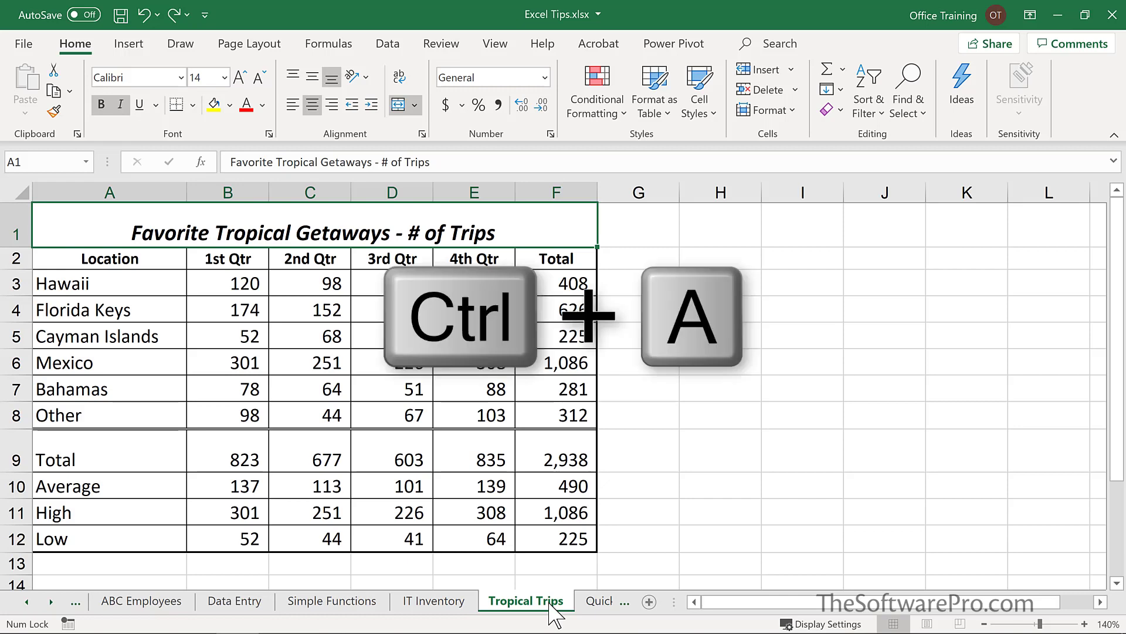
Step: Select the Tropical Trips table, then the whole worksheet with Ctrl+A and the Select All corner
key("ctrl+a")
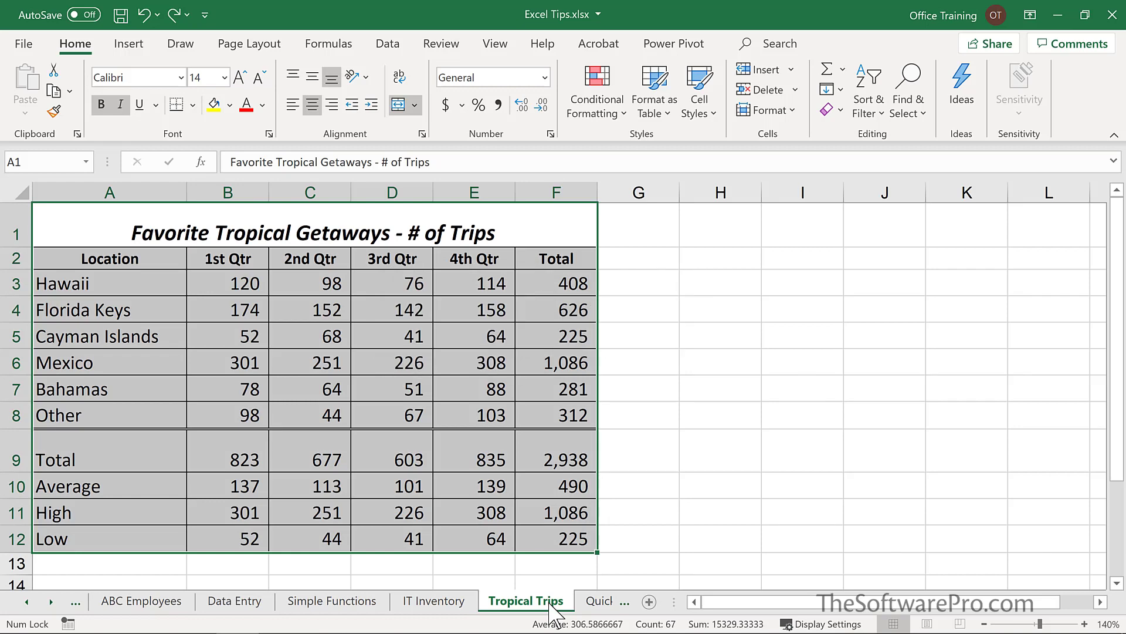
key("ctrl+a")
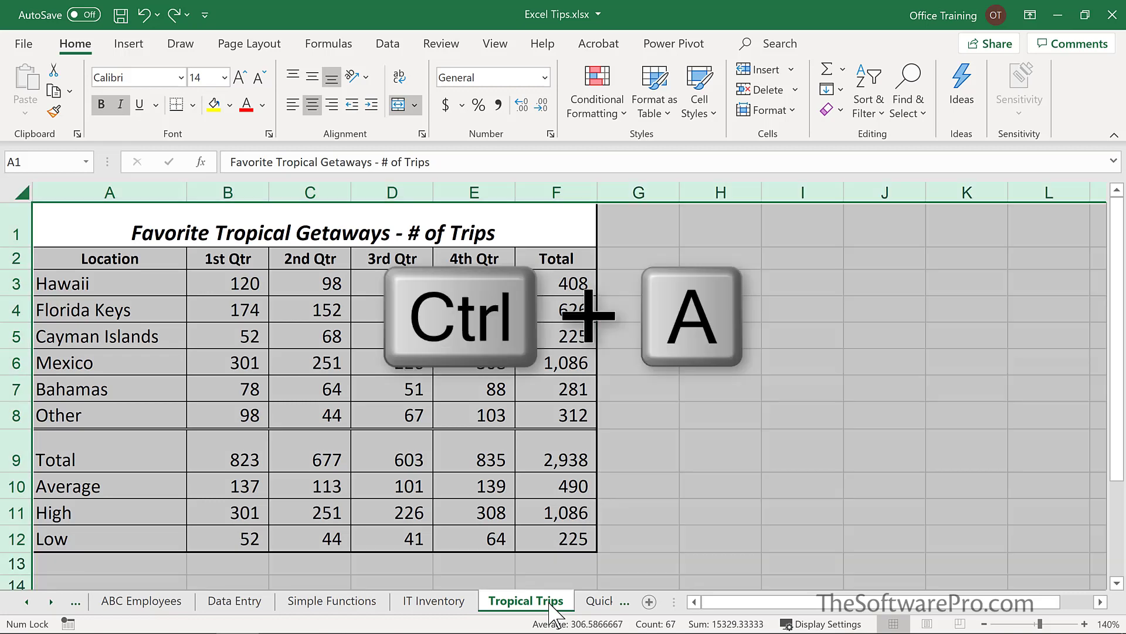
key("ctrl+Home")
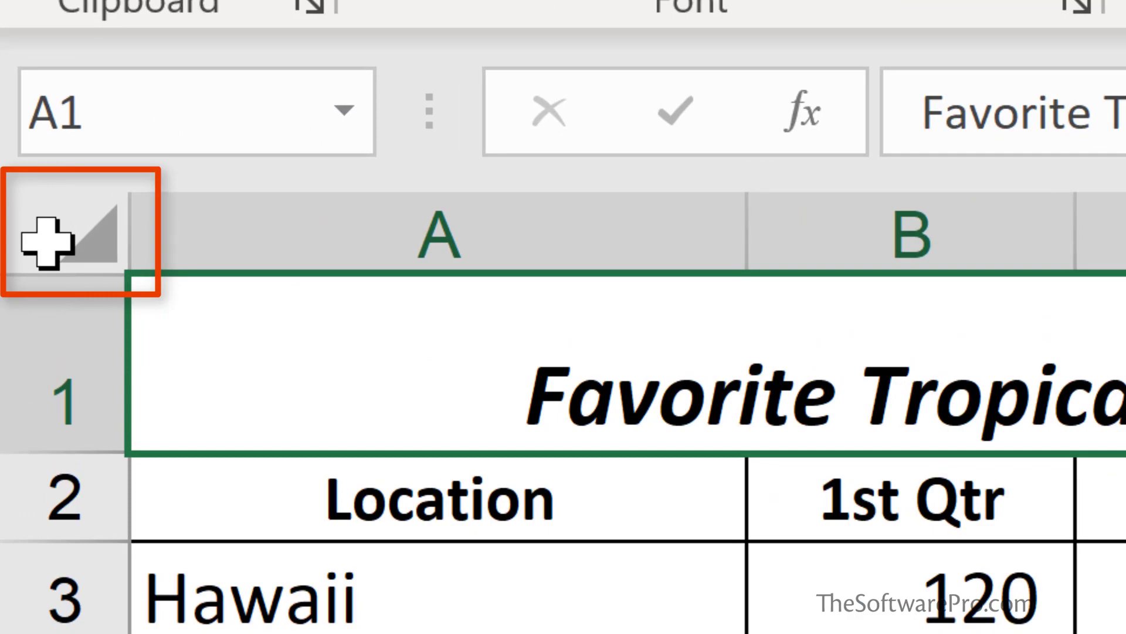
left_click(47, 241)
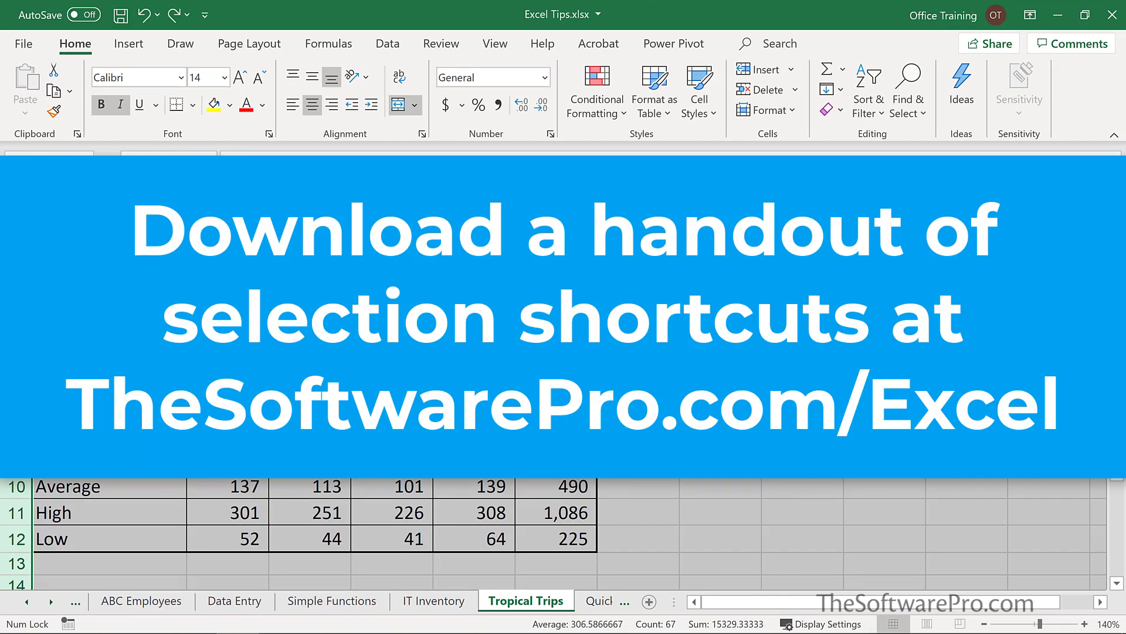
Step: Return to the Sales sheet showing the 38,420 total in J2
left_click(75, 601)
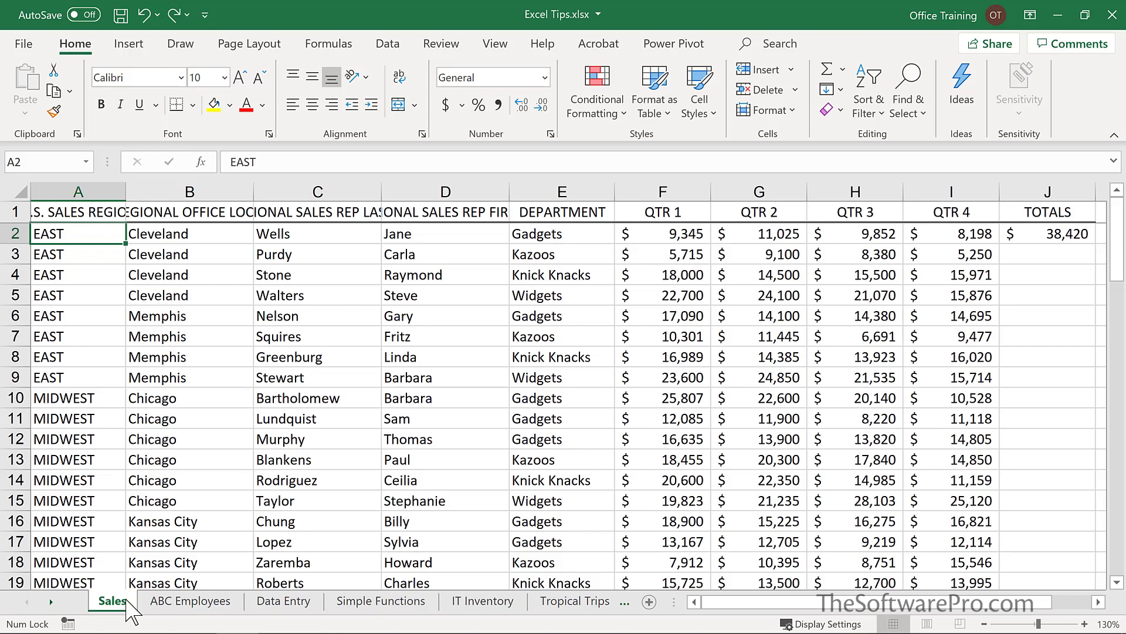
key("shift")
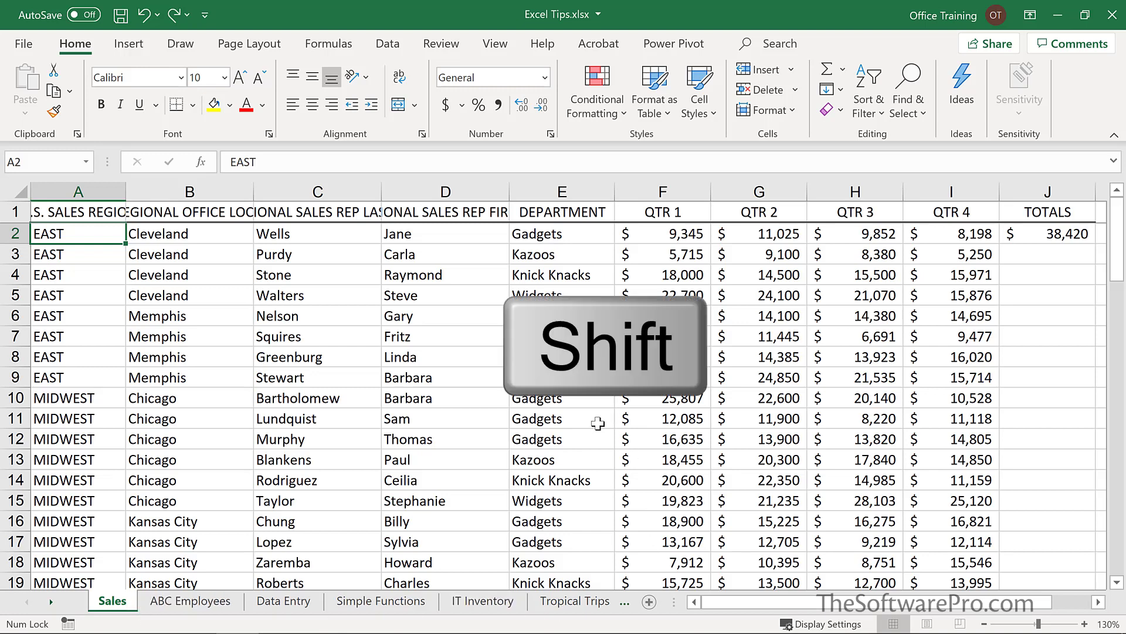
left_click(954, 418, "shift")
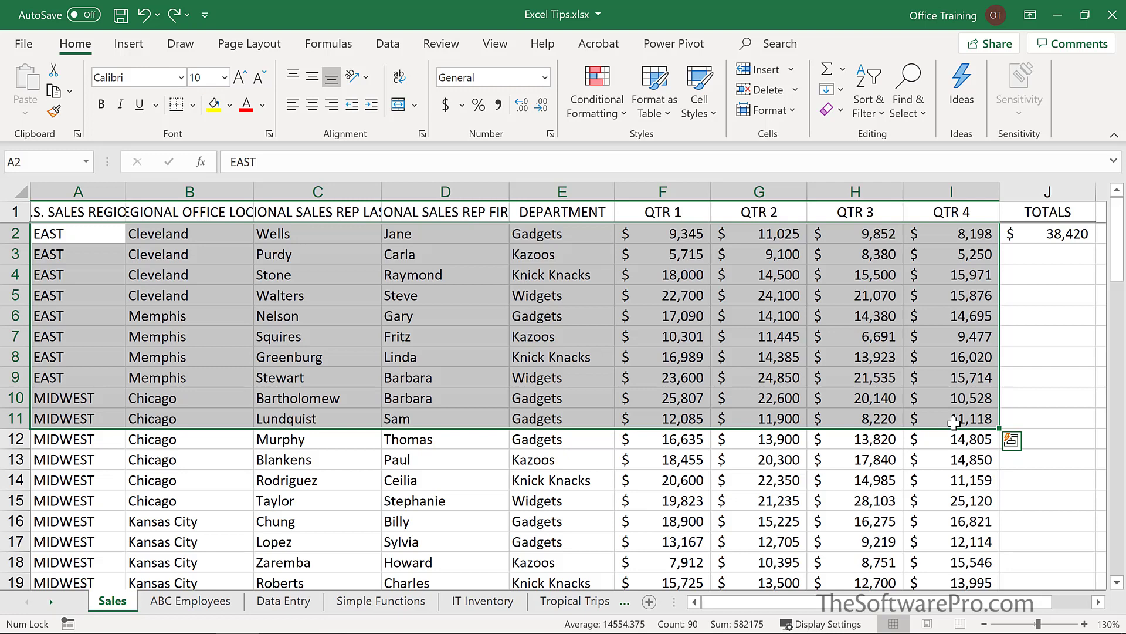
key("shift+BackSpace")
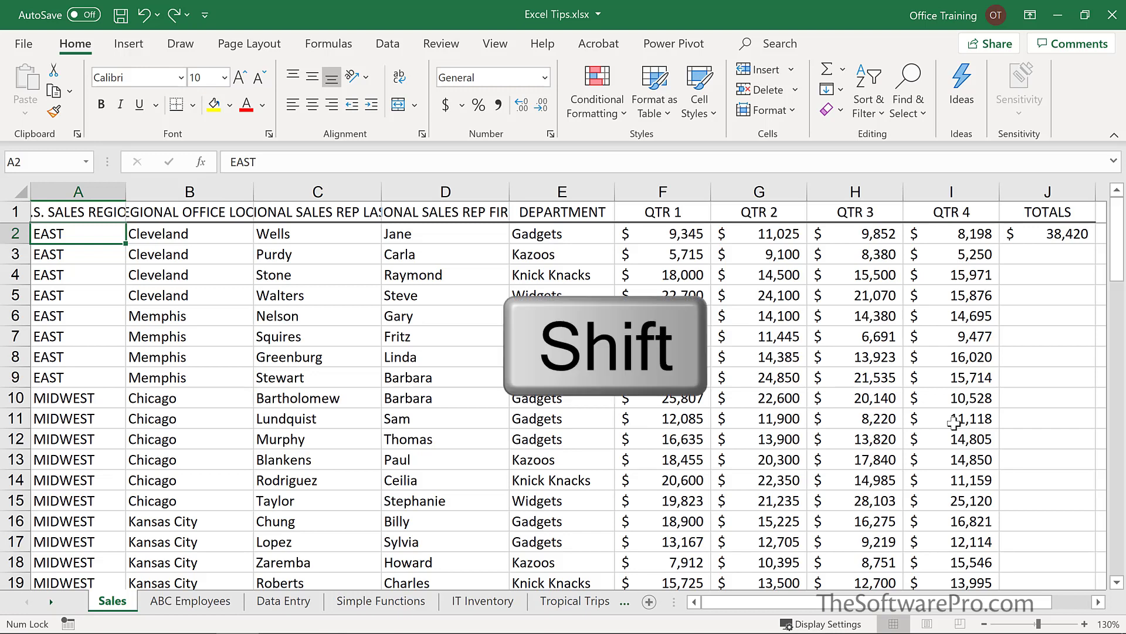
key("shift+Down")
key("shift+Down")
key("shift+Down")
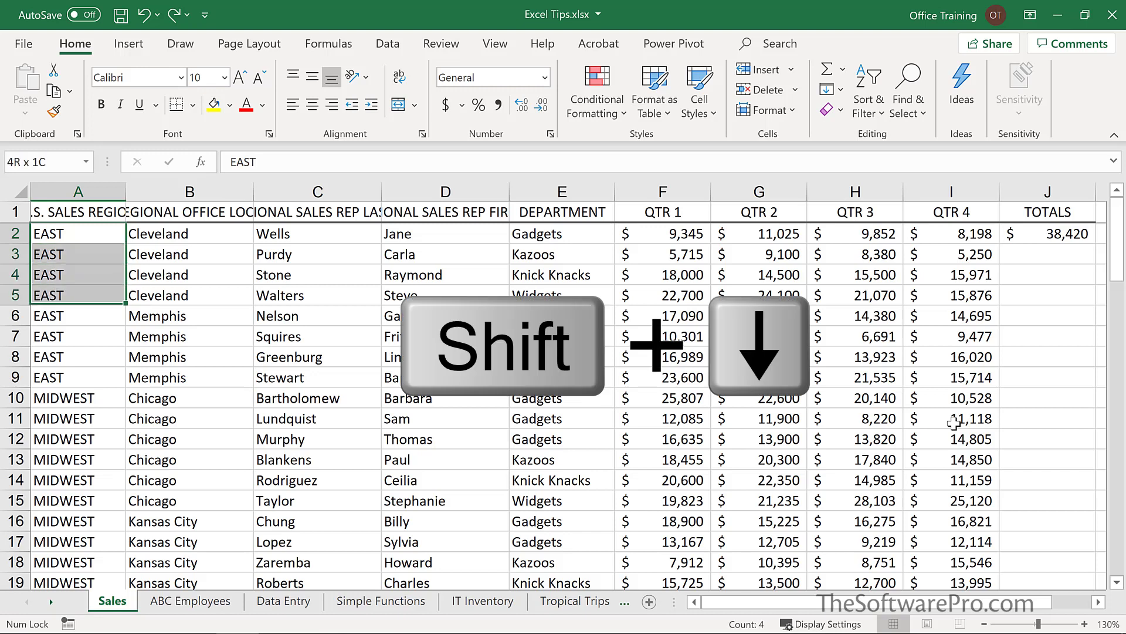
key("shift+Right")
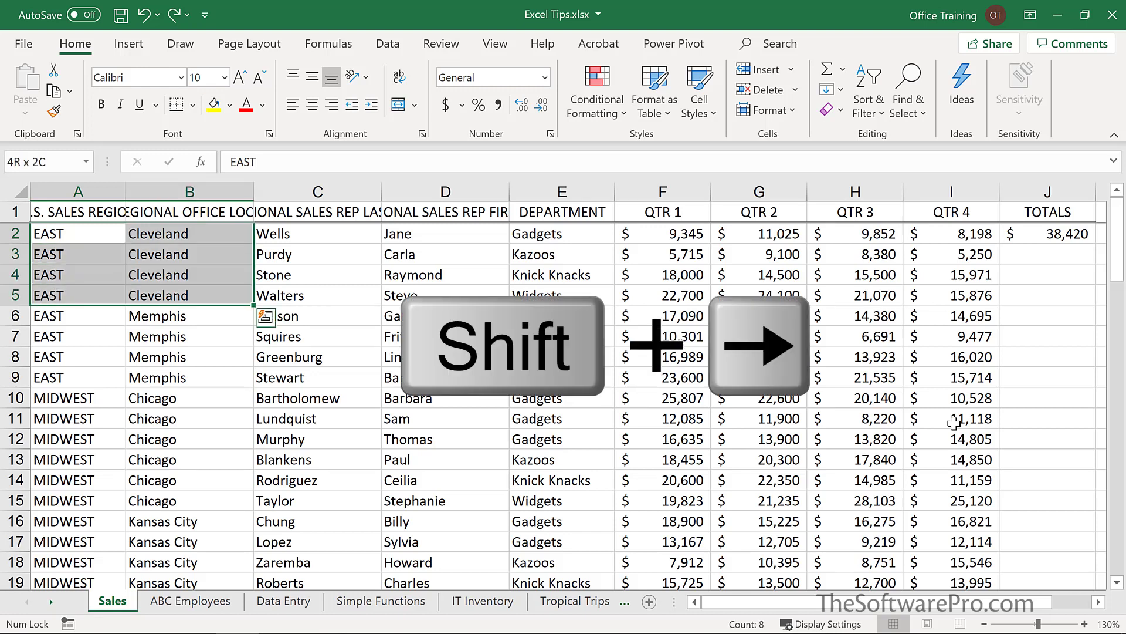
key("shift+Page_Down")
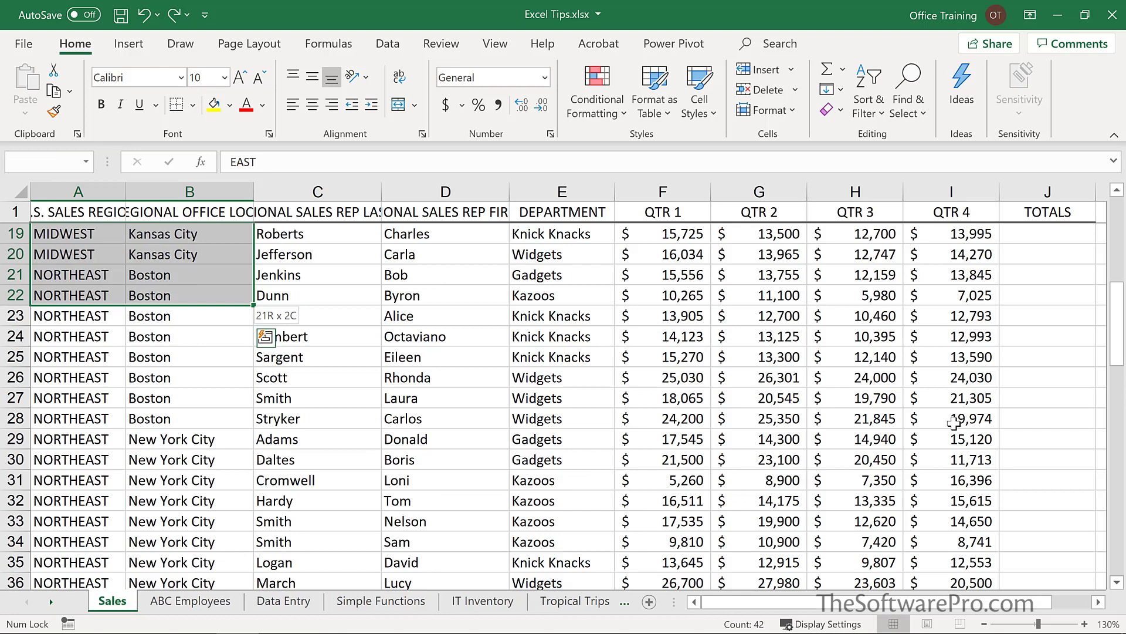
key("shift+Right")
key("shift+Right")
key("shift+Right")
key("shift+Right")
key("shift+Right")
key("shift+Right")
key("shift+Right")
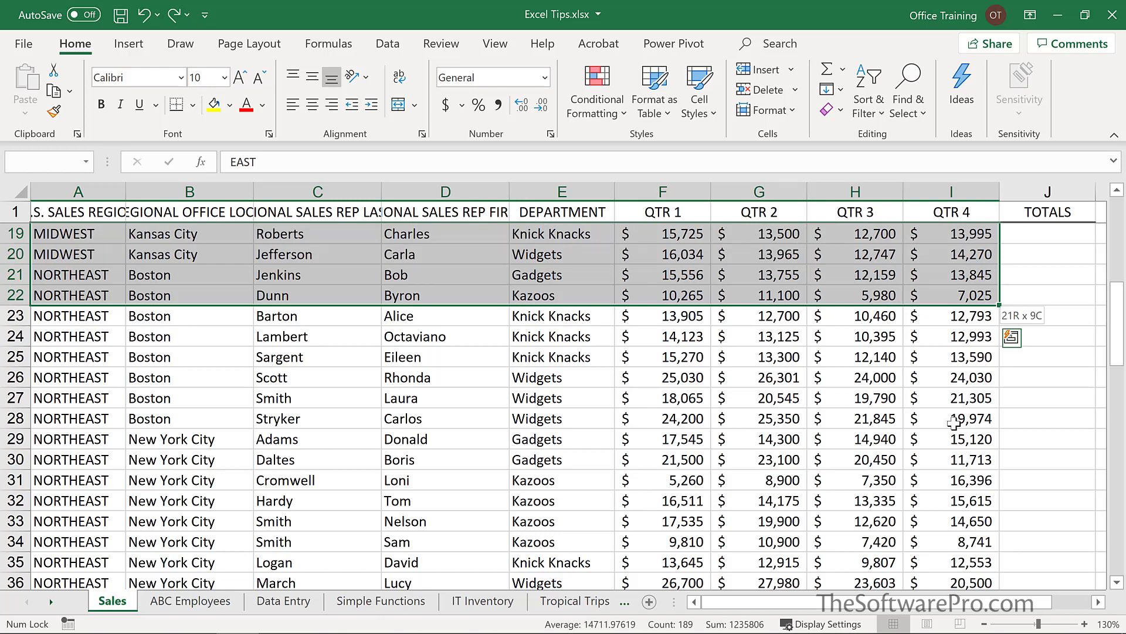
key("shift+Down")
key("shift+Down")
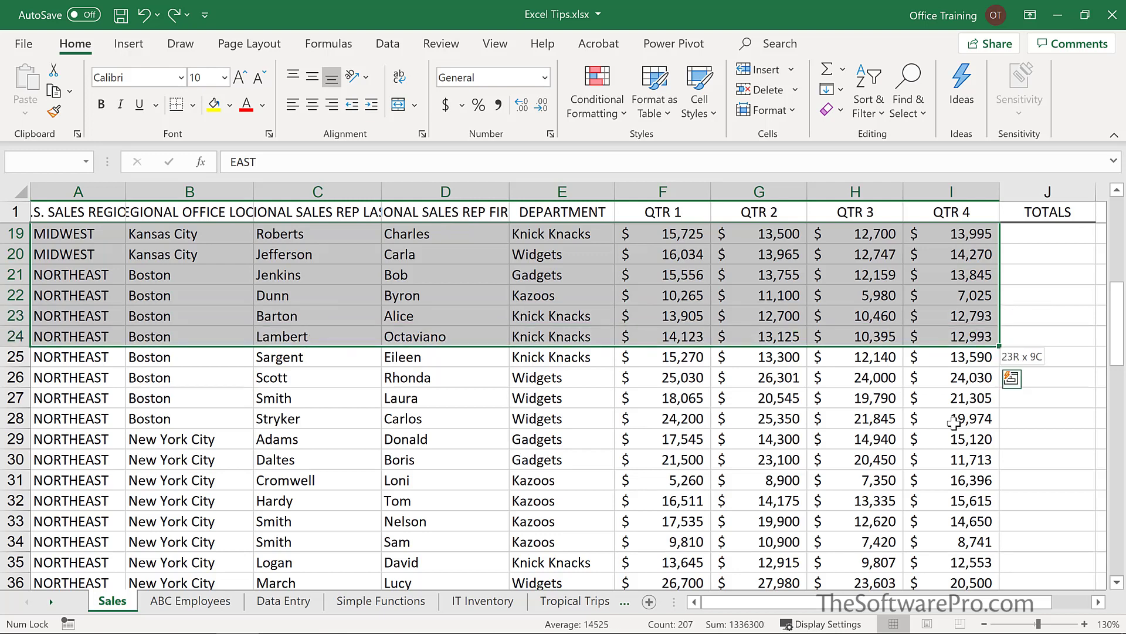
key("shift+Down")
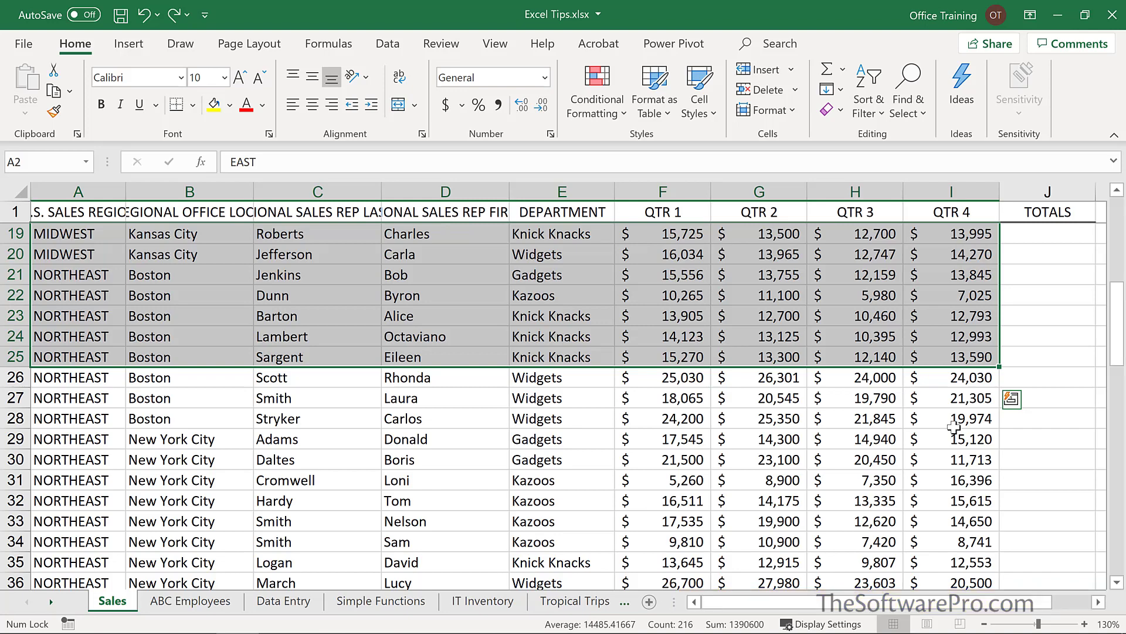
key("ctrl+Home")
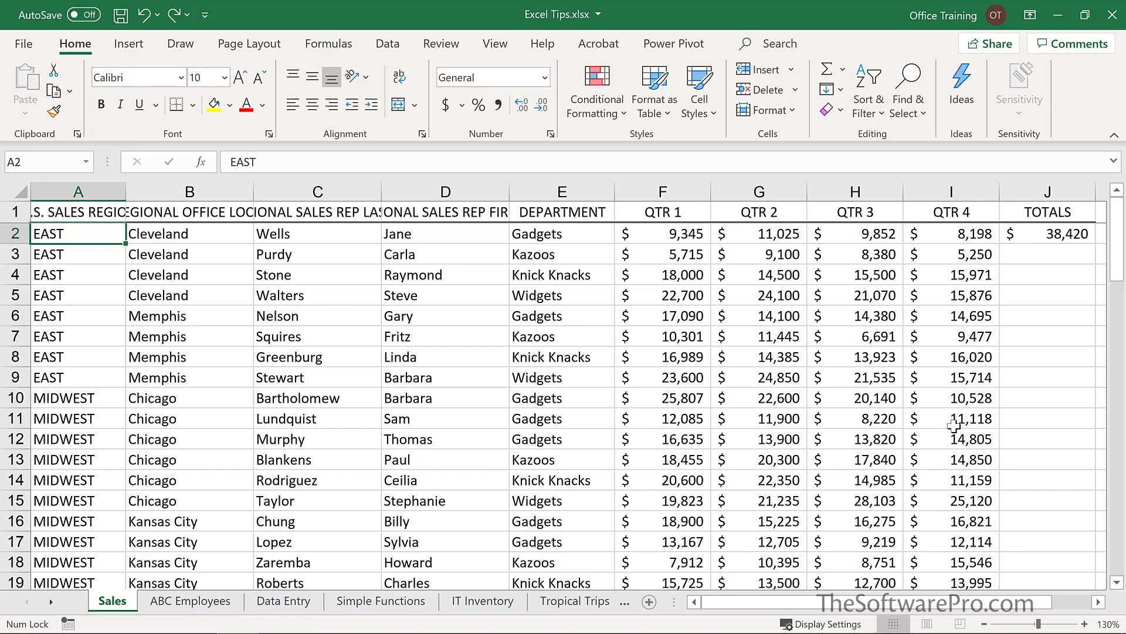
Step: Select B2, then Ctrl-add B5, B7 and B9 as one non-adjacent selection
left_click(183, 232)
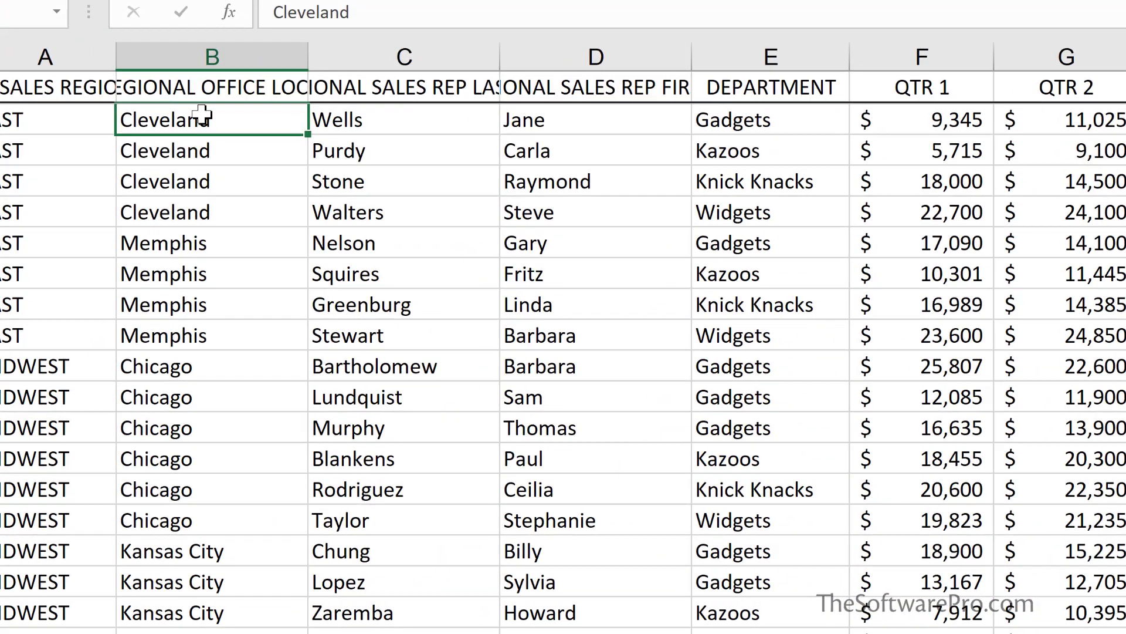
key("ctrl")
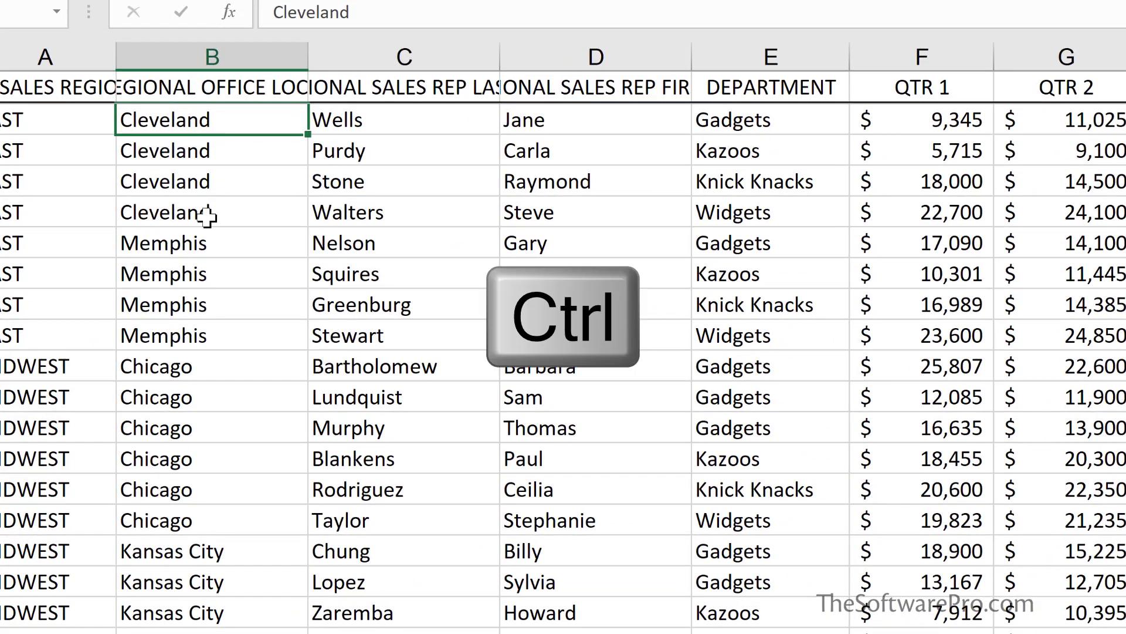
left_click(206, 216, "ctrl")
left_click(217, 273, "ctrl")
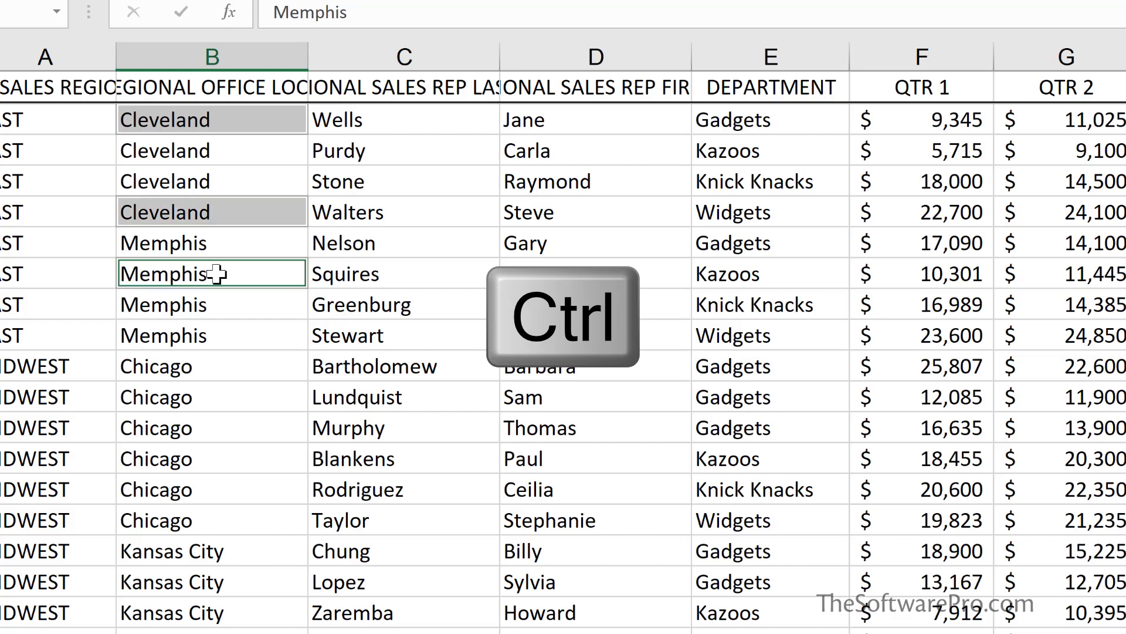
left_click(229, 336, "ctrl")
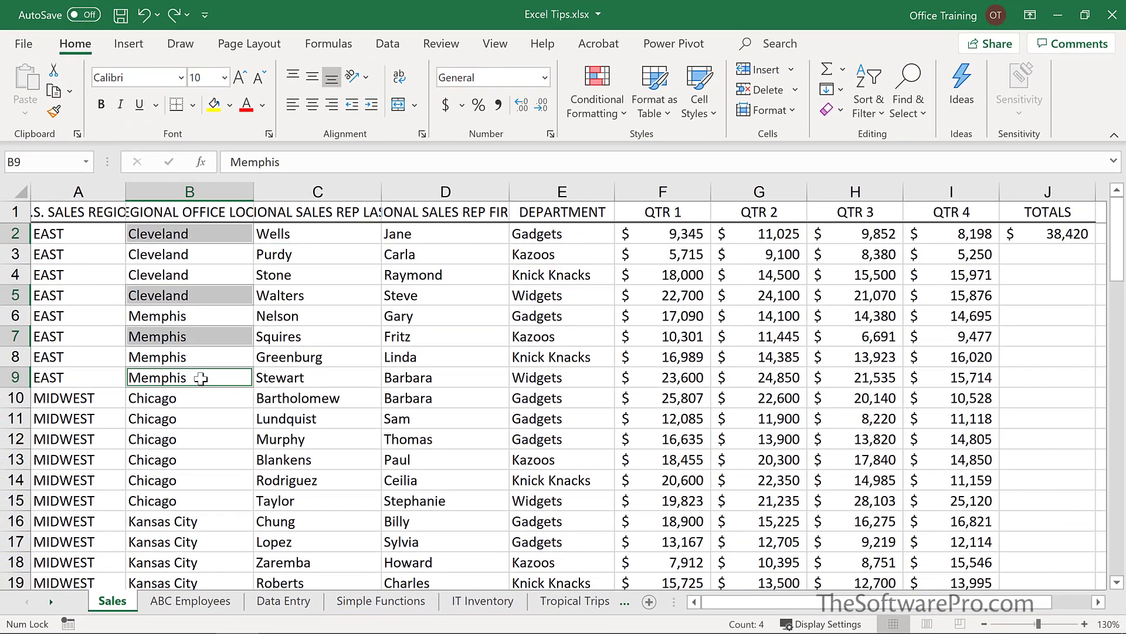
Step: Apply Bold to B2, B5, B7 and B9 from the right-click mini toolbar
right_click(201, 378)
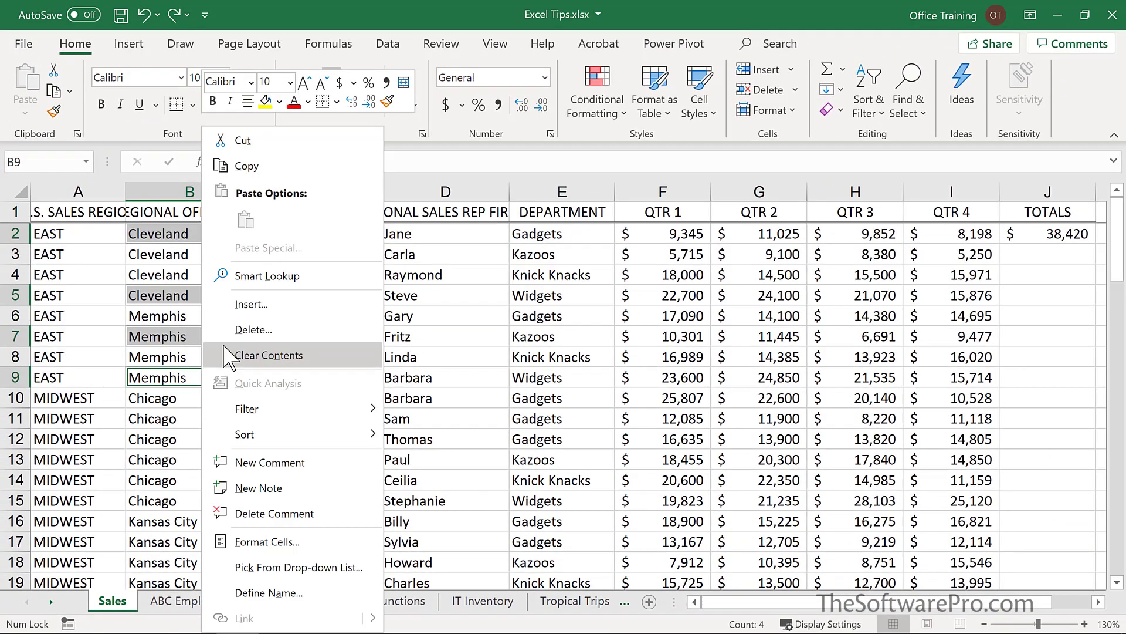
left_click(213, 102)
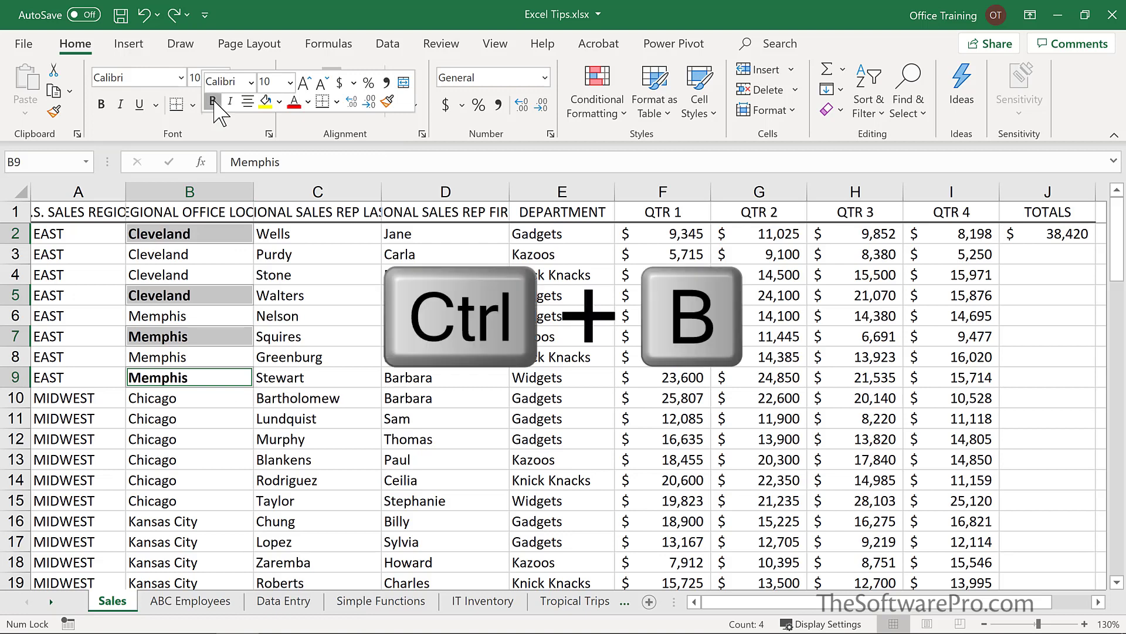